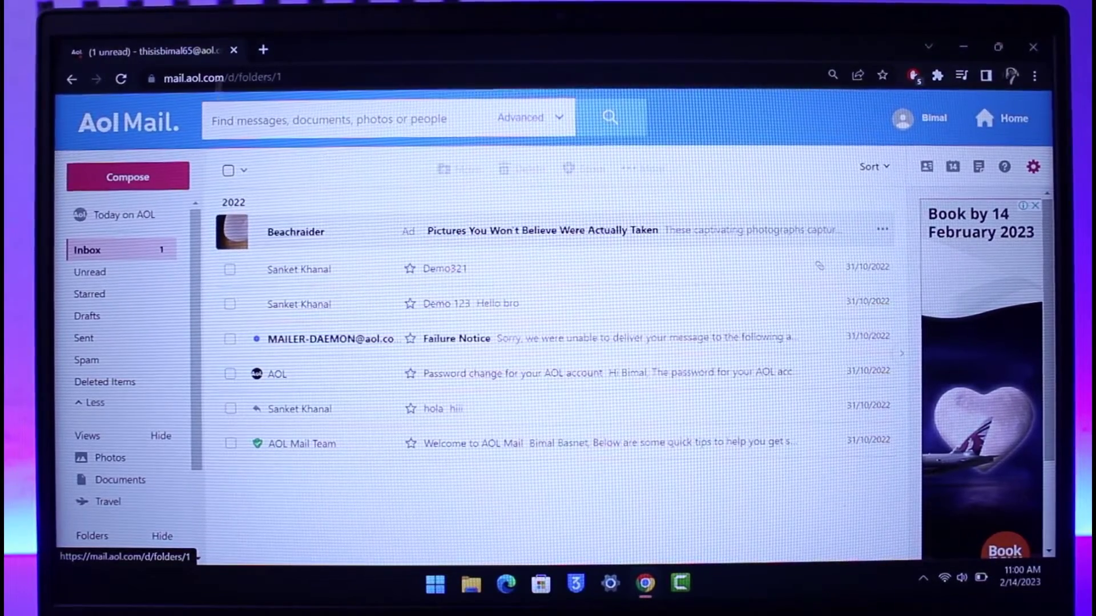
left_click(262, 49)
right_click(252, 76)
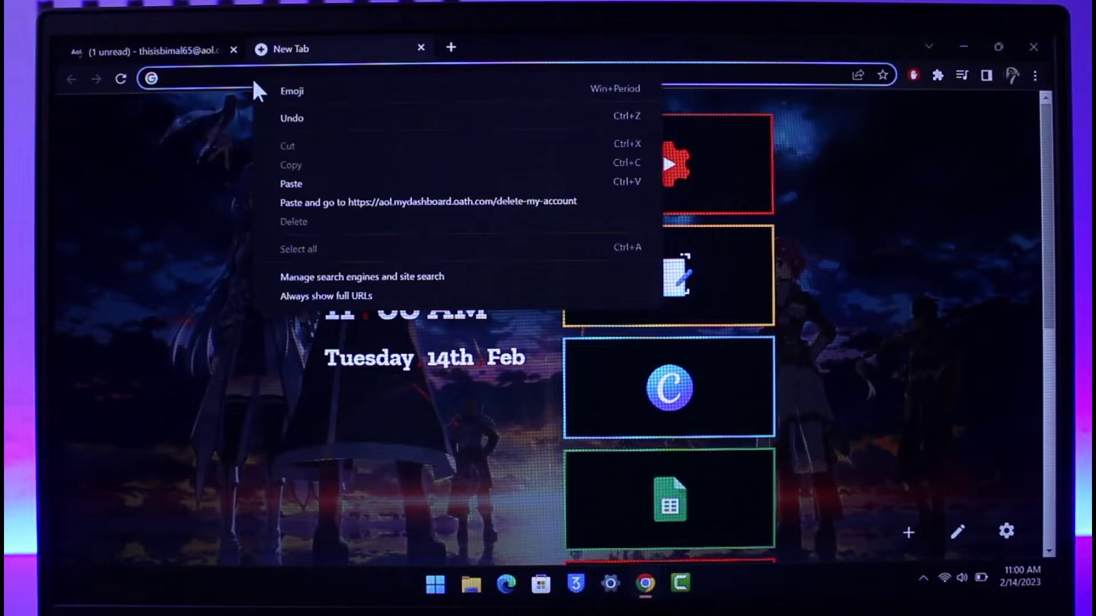
left_click(295, 203)
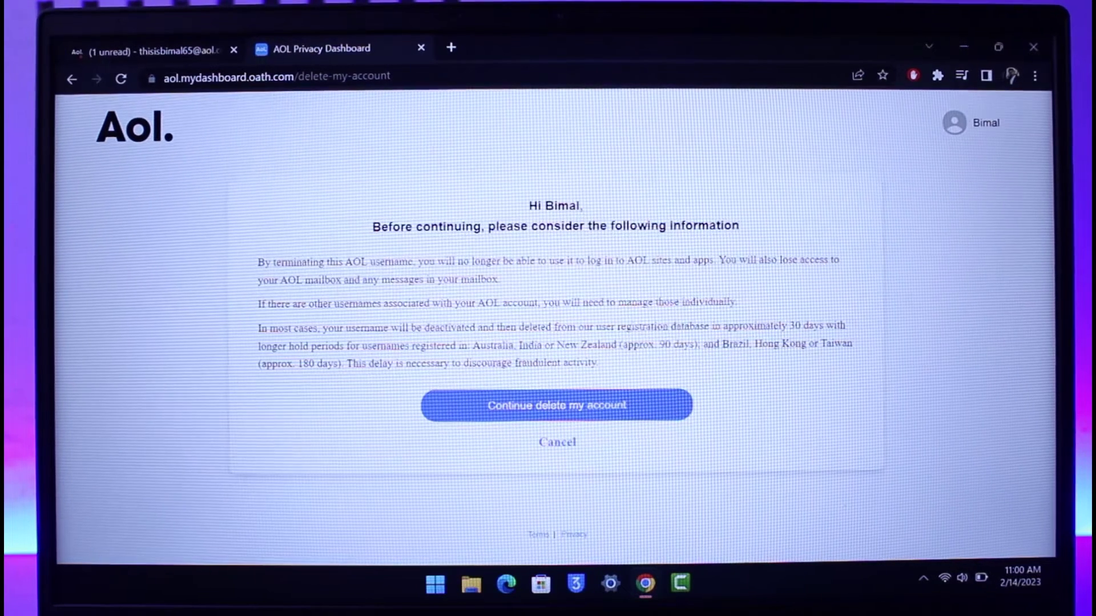
Check the signed-in account via the profile button, then continue to delete the account.
left_click(976, 125)
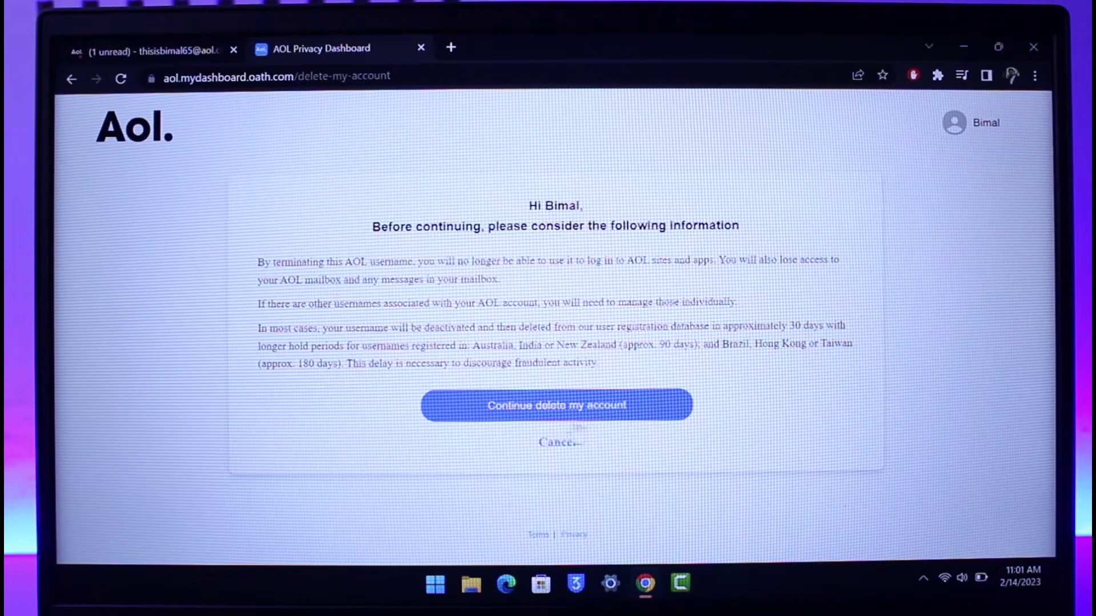
left_click(582, 411)
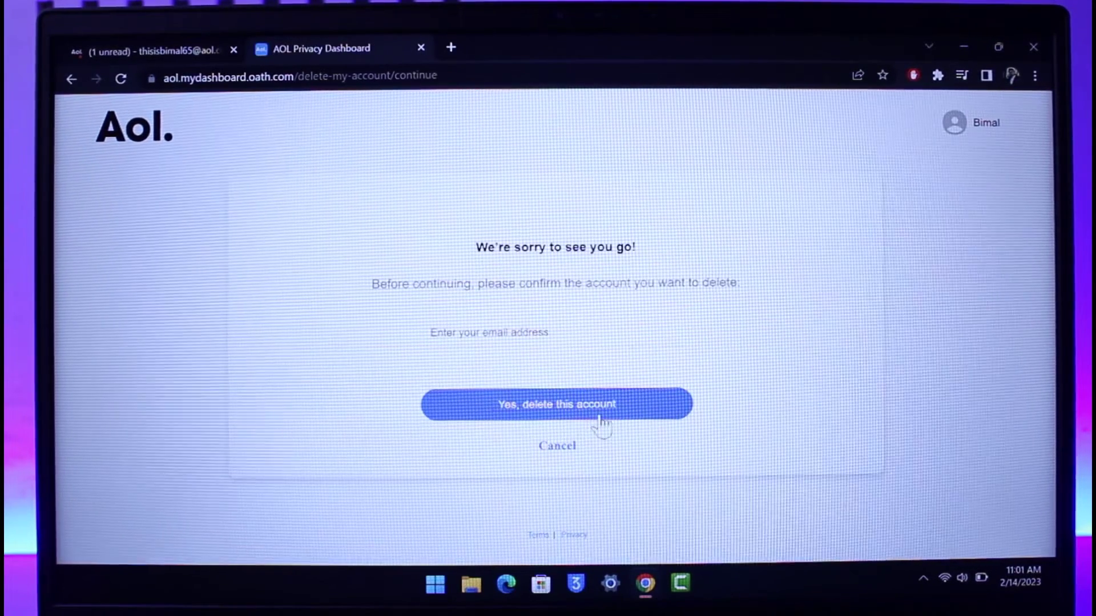
Confirm deletion with the account email, then return to the AOL Mail inbox tab.
left_click(499, 337)
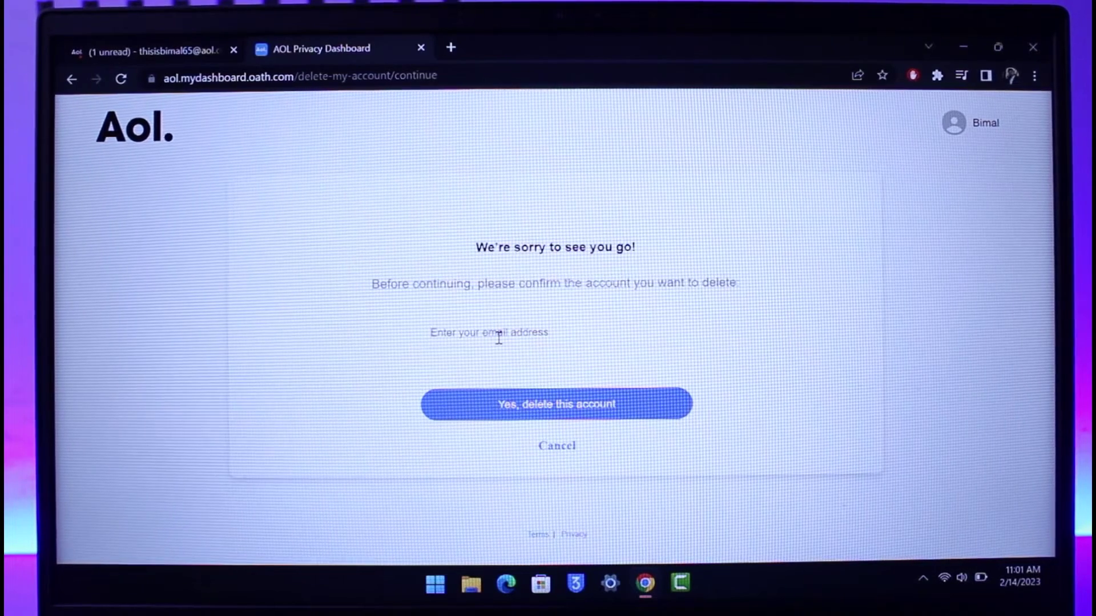
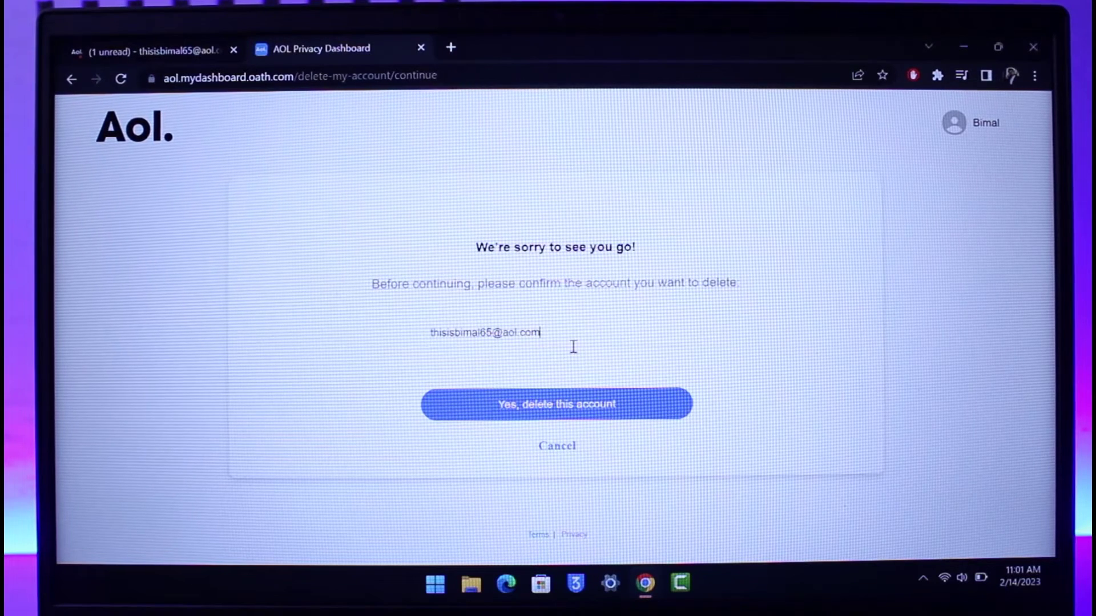
left_click(552, 419)
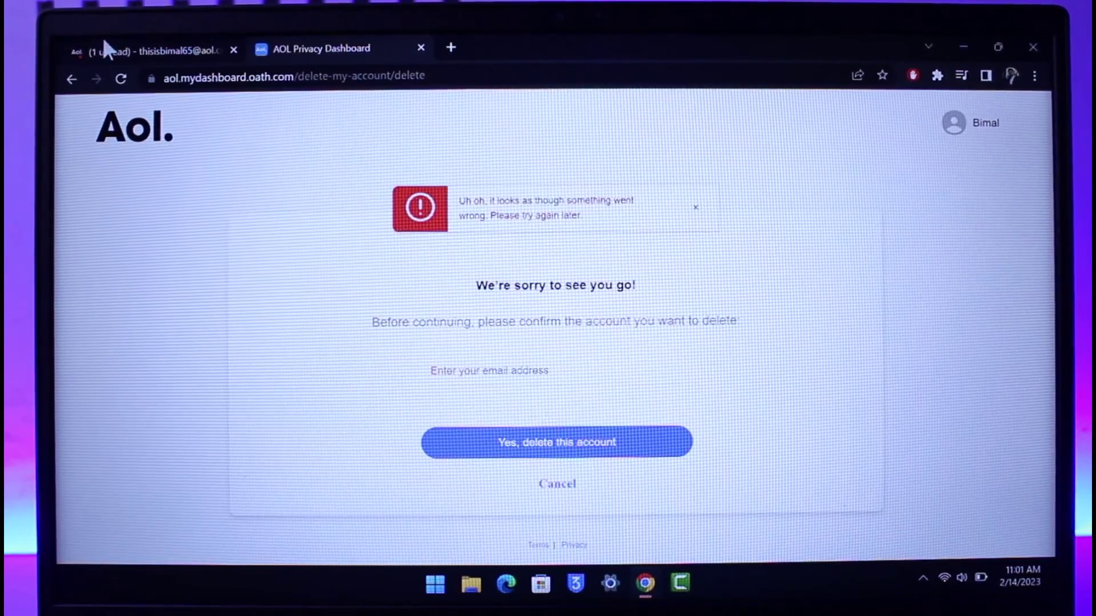
left_click(102, 52)
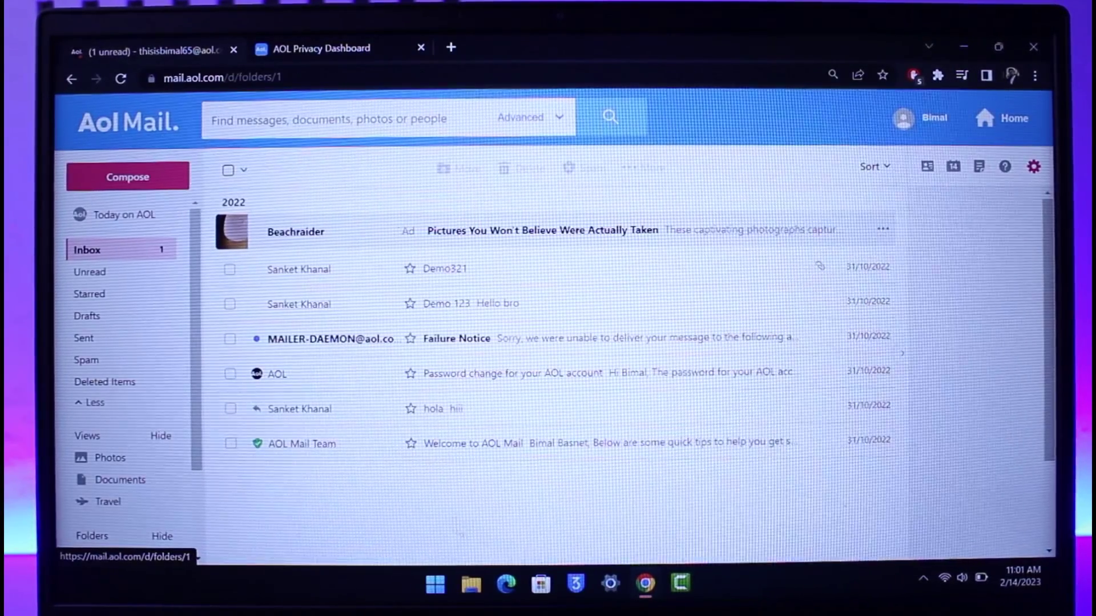